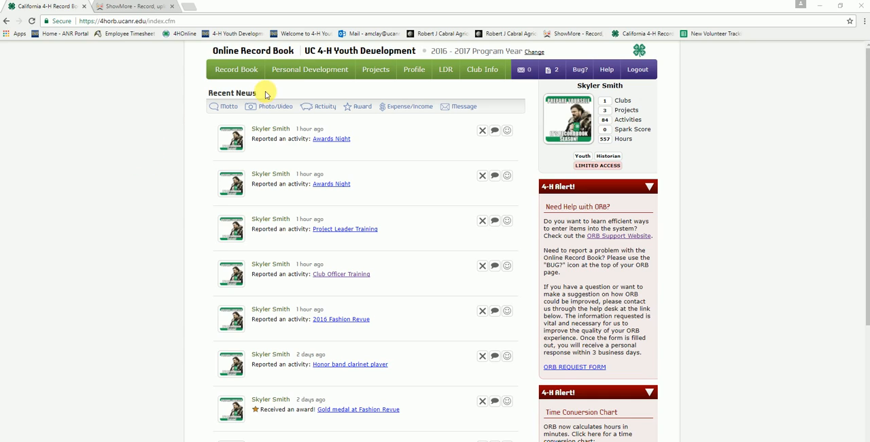
Open the 4-H Story section of the record book and review the existing story text.
{"action": "mouse_move", "coordinate": [354, 72]}
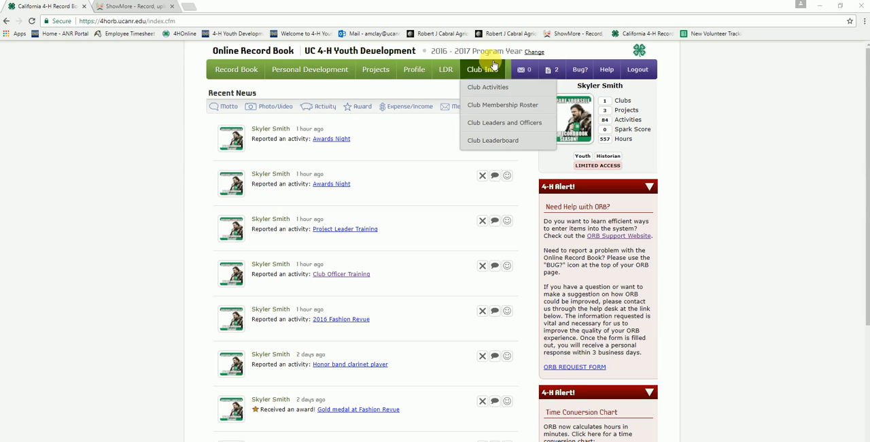
{"action": "mouse_move", "coordinate": [218, 68]}
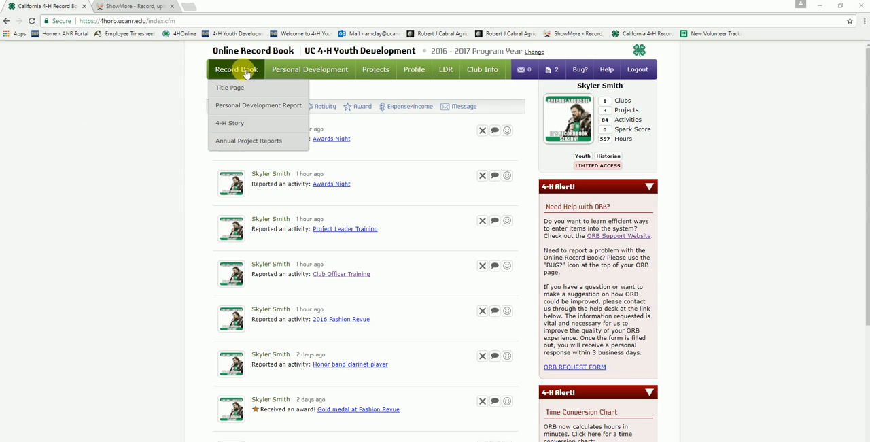
{"action": "left_click", "coordinate": [272, 131]}
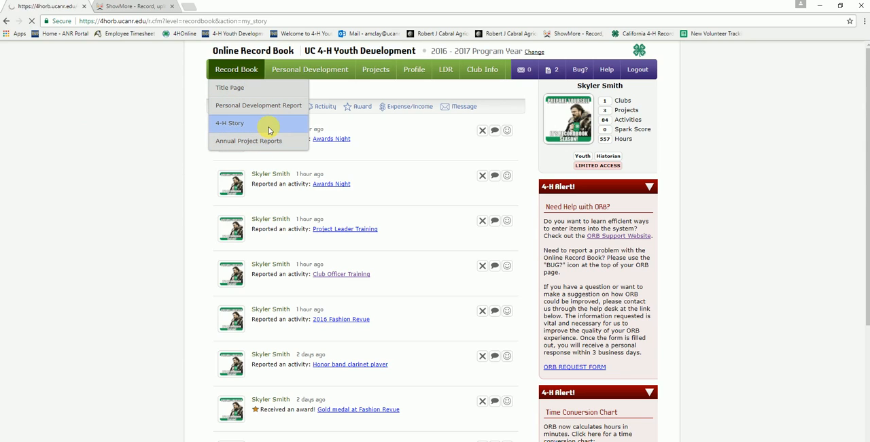
{"action": "scroll", "coordinate": [738, 285], "scroll_direction": "down", "scroll_amount": 2}
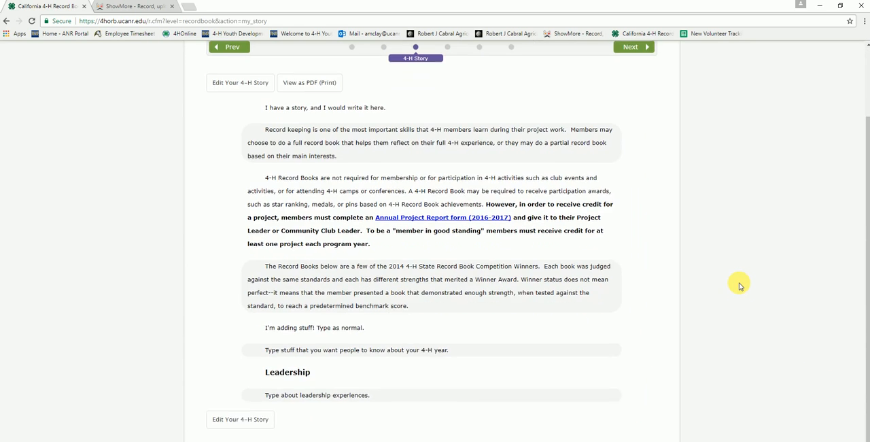
{"action": "scroll", "coordinate": [739, 285], "scroll_direction": "down", "scroll_amount": 1}
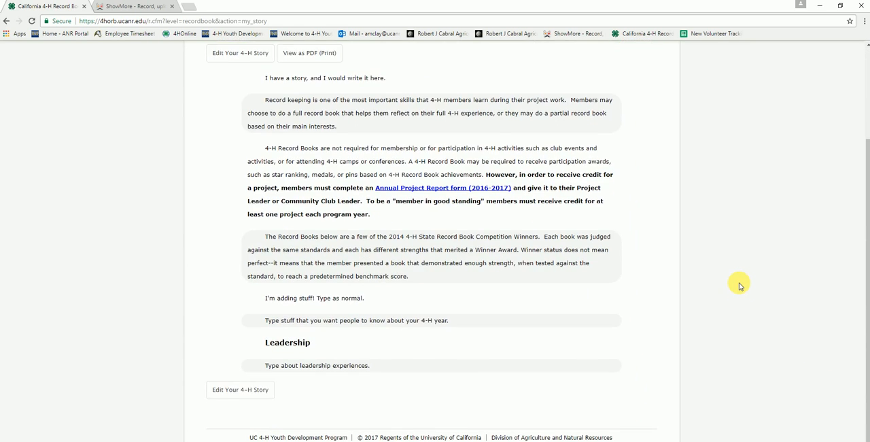
{"action": "scroll", "coordinate": [738, 286], "scroll_direction": "up", "scroll_amount": 3}
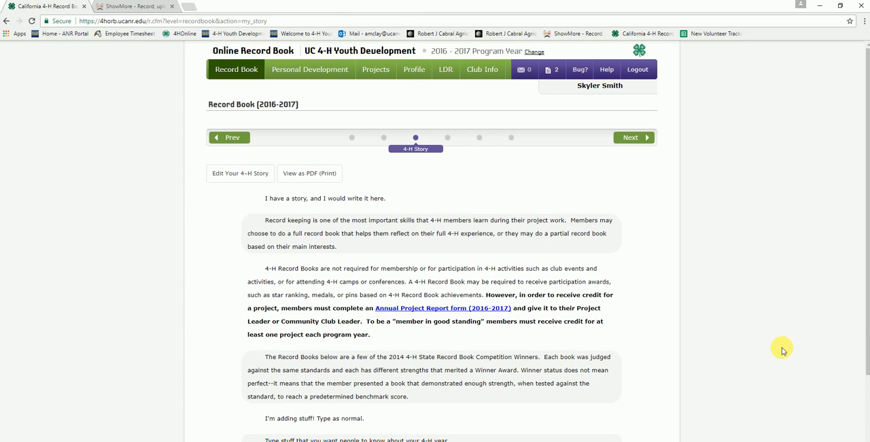
Edit the 4-H story to add "Keep on typing." after the leadership experiences sentence, and save the story.
{"action": "left_click", "coordinate": [265, 176]}
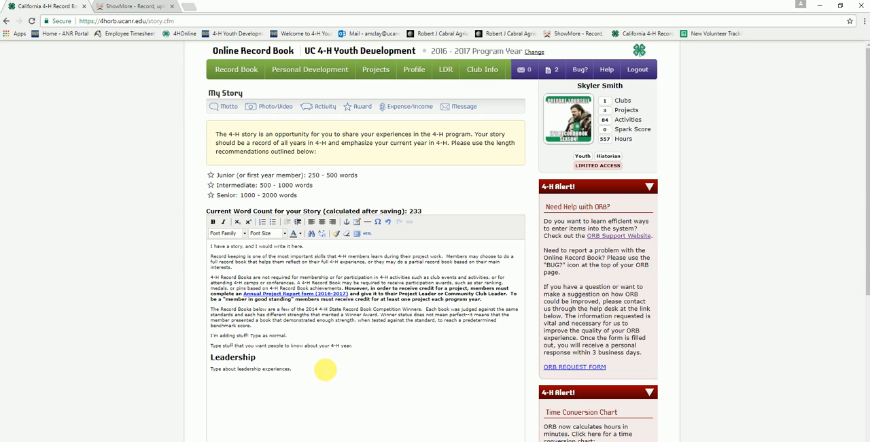
{"action": "type", "text": "Keep on try"}
{"action": "type", "text": "in"}
{"action": "key", "text": "BackSpace"}
{"action": "key", "text": "BackSpace"}
{"action": "key", "text": "BackSpace"}
{"action": "key", "text": "BackSpace"}
{"action": "type", "text": "ping."}
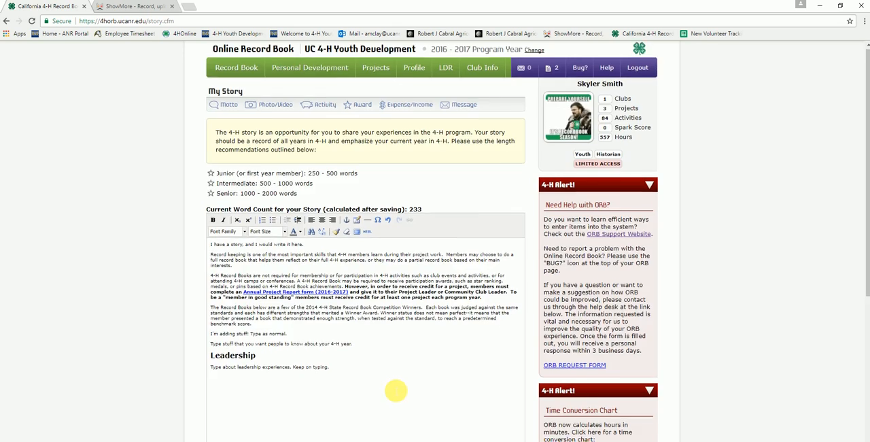
{"action": "scroll", "coordinate": [395, 390], "scroll_direction": "down", "scroll_amount": 2}
{"action": "left_click", "coordinate": [377, 385]}
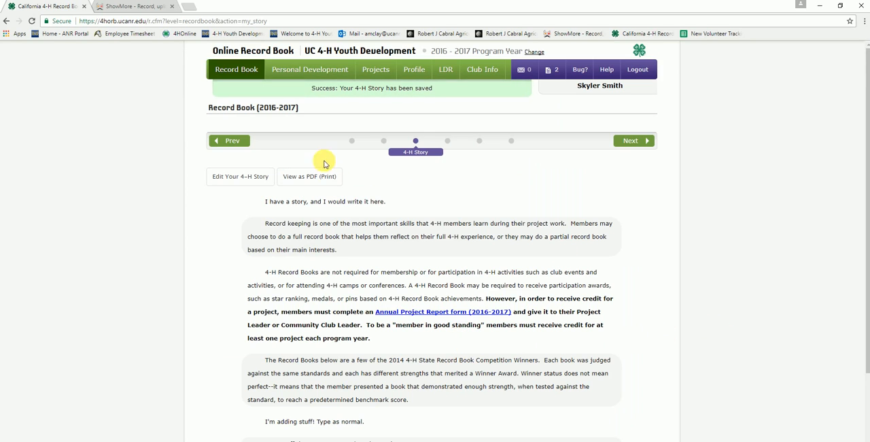
View the saved 4-H story as a PDF and return to the story page.
{"action": "left_click", "coordinate": [330, 176]}
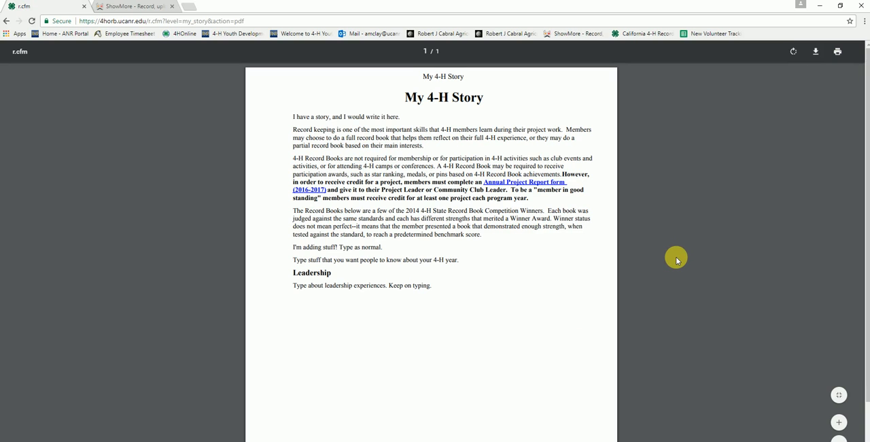
{"action": "scroll", "coordinate": [676, 256], "scroll_direction": "down", "scroll_amount": 1}
{"action": "scroll", "coordinate": [675, 262], "scroll_direction": "up", "scroll_amount": 1}
{"action": "left_click", "coordinate": [6, 21]}
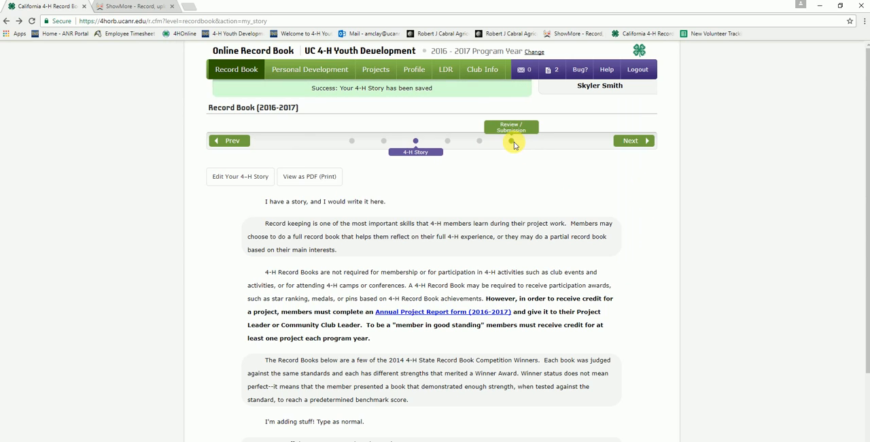
Open the complete record book PDF from Review / Submission and examine where and how the 4-H story appears in it.
{"action": "left_click", "coordinate": [513, 141]}
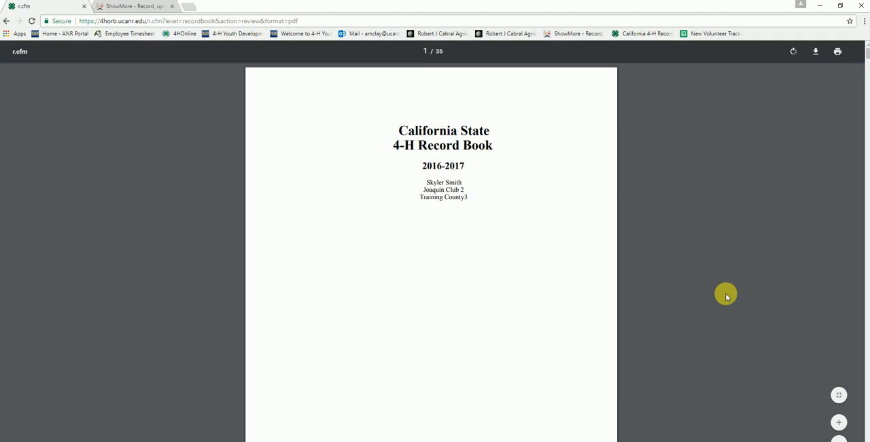
{"action": "scroll", "coordinate": [685, 205], "scroll_direction": "down", "scroll_amount": 20}
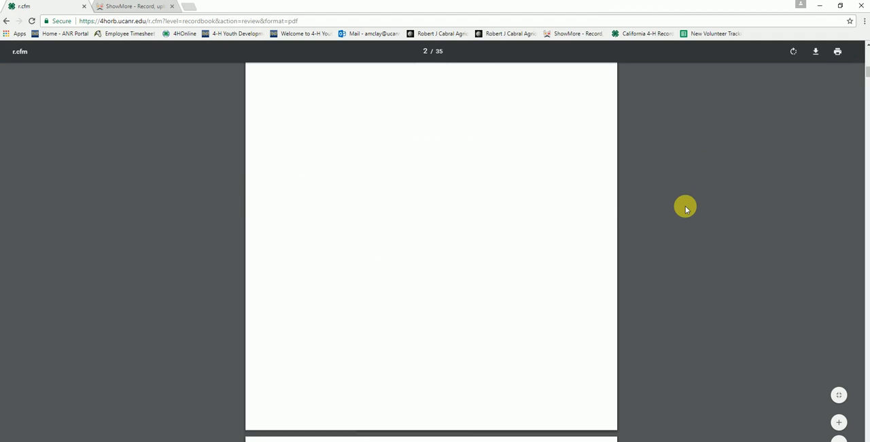
{"action": "scroll", "coordinate": [683, 210], "scroll_direction": "down", "scroll_amount": 20}
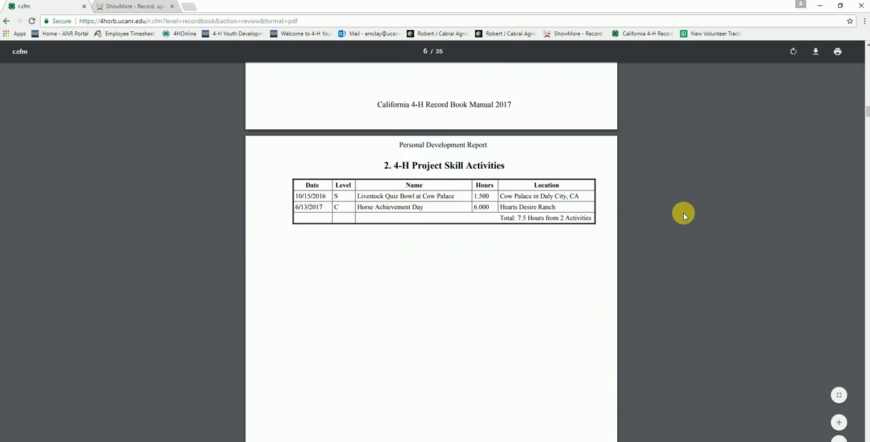
{"action": "scroll", "coordinate": [682, 216], "scroll_direction": "down", "scroll_amount": 20}
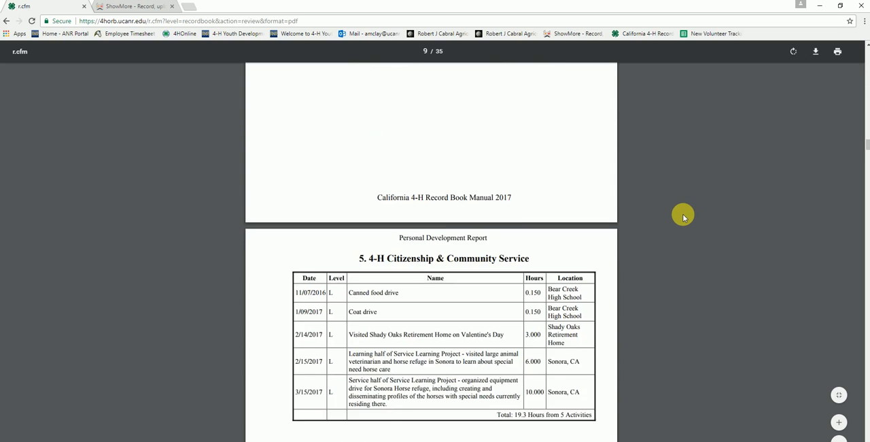
{"action": "scroll", "coordinate": [683, 216], "scroll_direction": "down", "scroll_amount": 20}
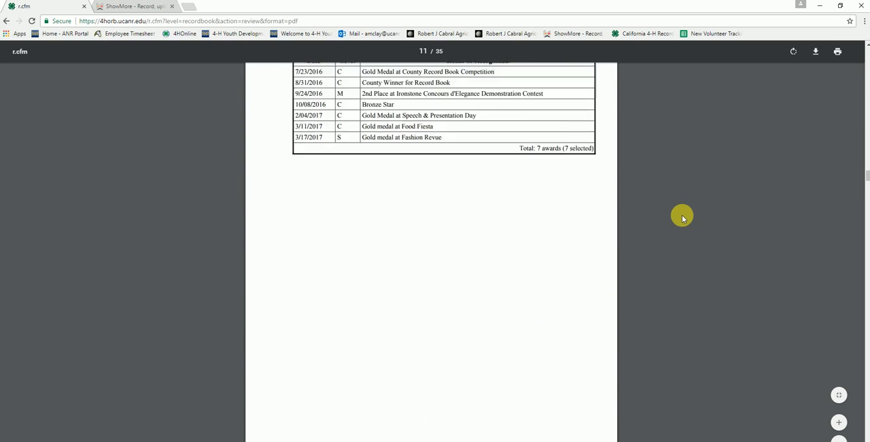
{"action": "scroll", "coordinate": [682, 218], "scroll_direction": "down", "scroll_amount": 5}
{"action": "scroll", "coordinate": [683, 217], "scroll_direction": "up", "scroll_amount": 6}
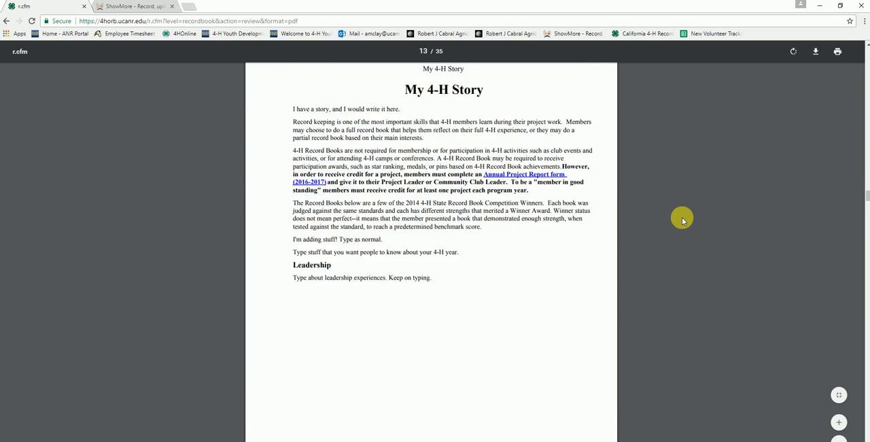
{"action": "scroll", "coordinate": [682, 219], "scroll_direction": "down", "scroll_amount": 2}
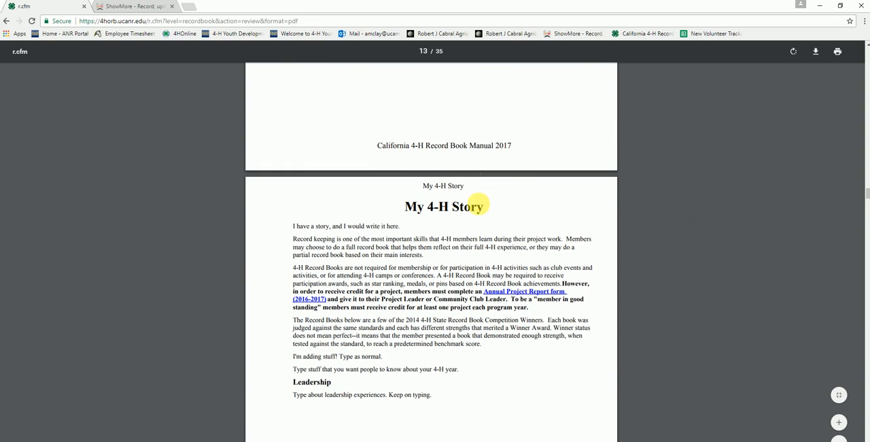
{"action": "scroll", "coordinate": [697, 325], "scroll_direction": "down", "scroll_amount": 6}
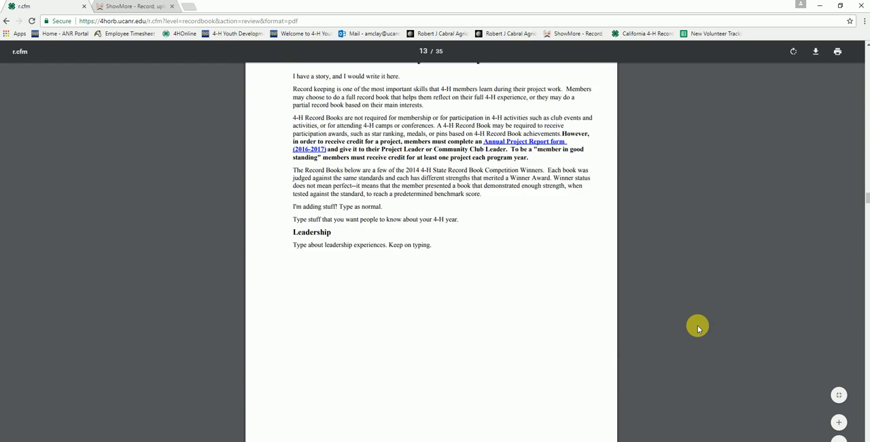
{"action": "scroll", "coordinate": [696, 328], "scroll_direction": "down", "scroll_amount": 4}
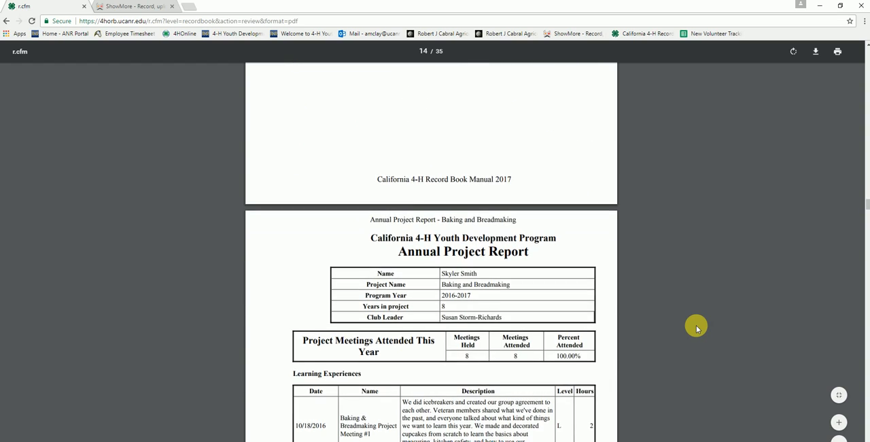
{"action": "scroll", "coordinate": [695, 331], "scroll_direction": "up", "scroll_amount": 2}
{"action": "scroll", "coordinate": [694, 331], "scroll_direction": "up", "scroll_amount": 11}
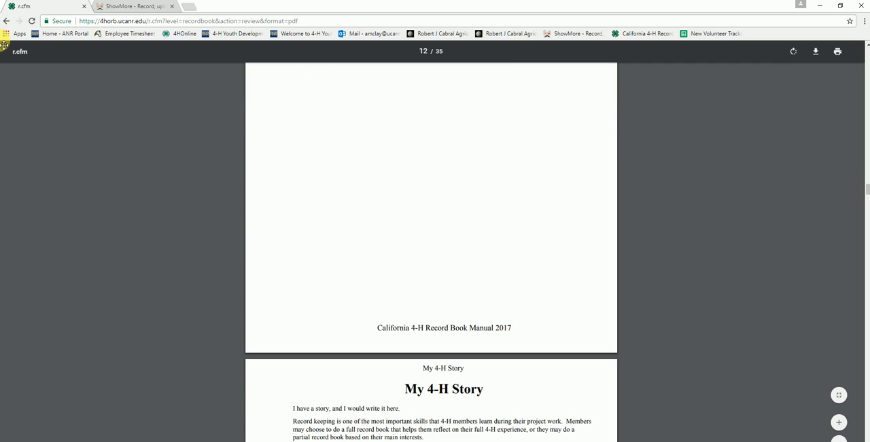
Leave the record book PDF and go back to the 4-H Story section.
{"action": "left_click", "coordinate": [6, 21]}
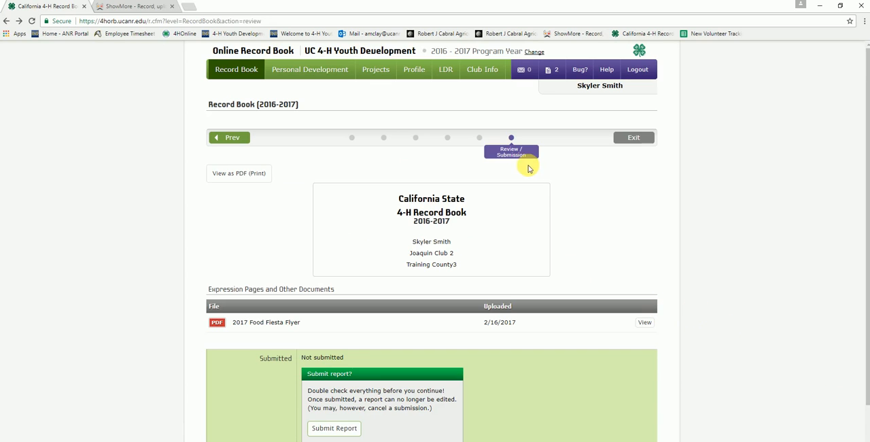
{"action": "left_click", "coordinate": [416, 138]}
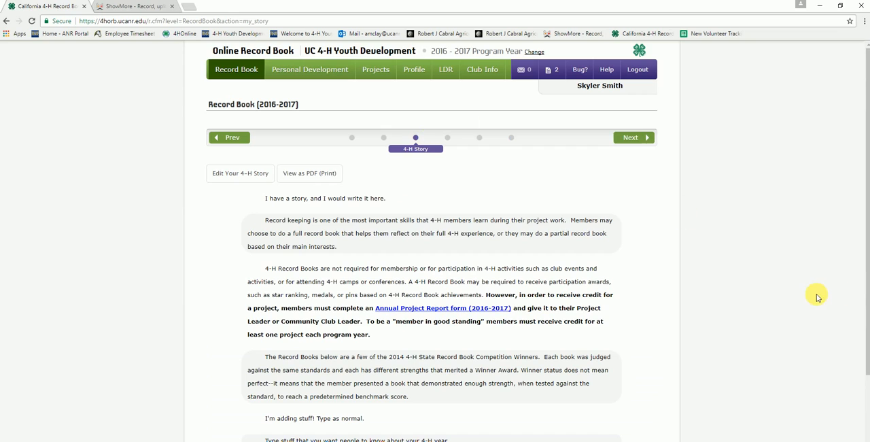